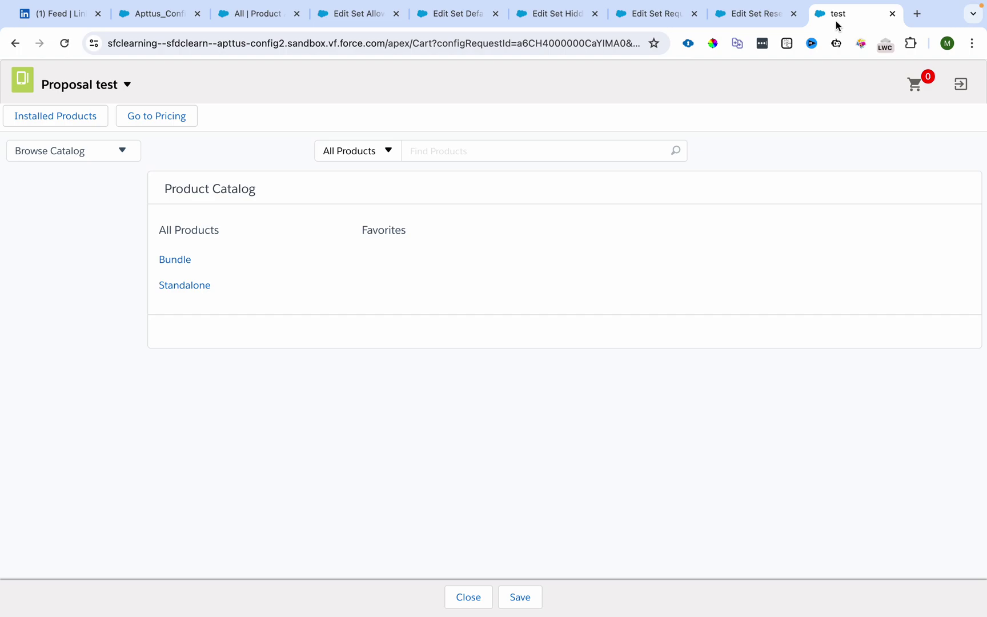
Search for 'laptop', configure the Laptop in the Proposal test cart, and bring up the Set Required Value rule.
left_click(390, 153)
type("laptop")
key("Return")
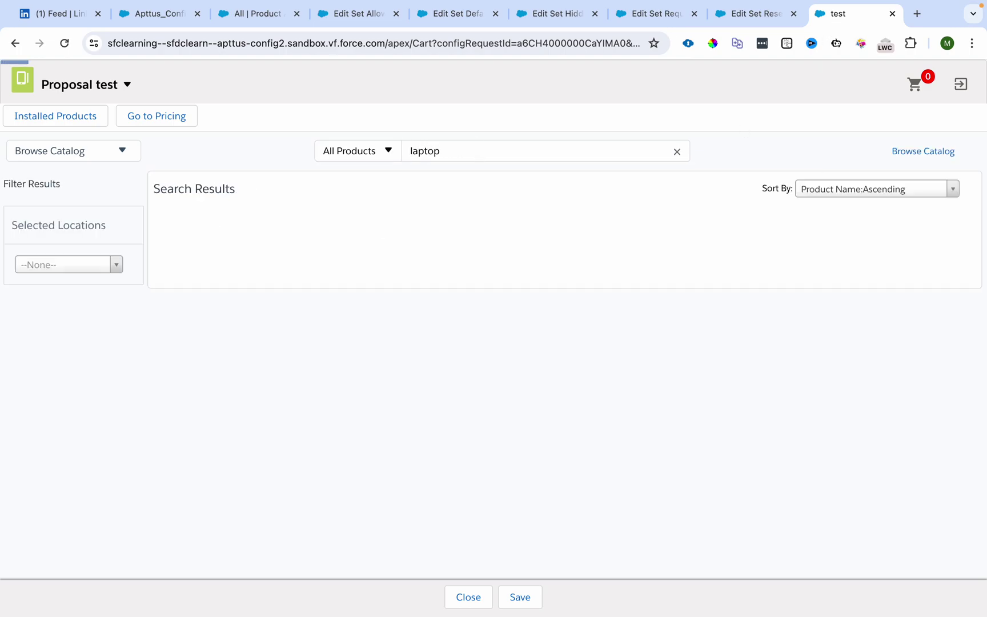
left_click(933, 317)
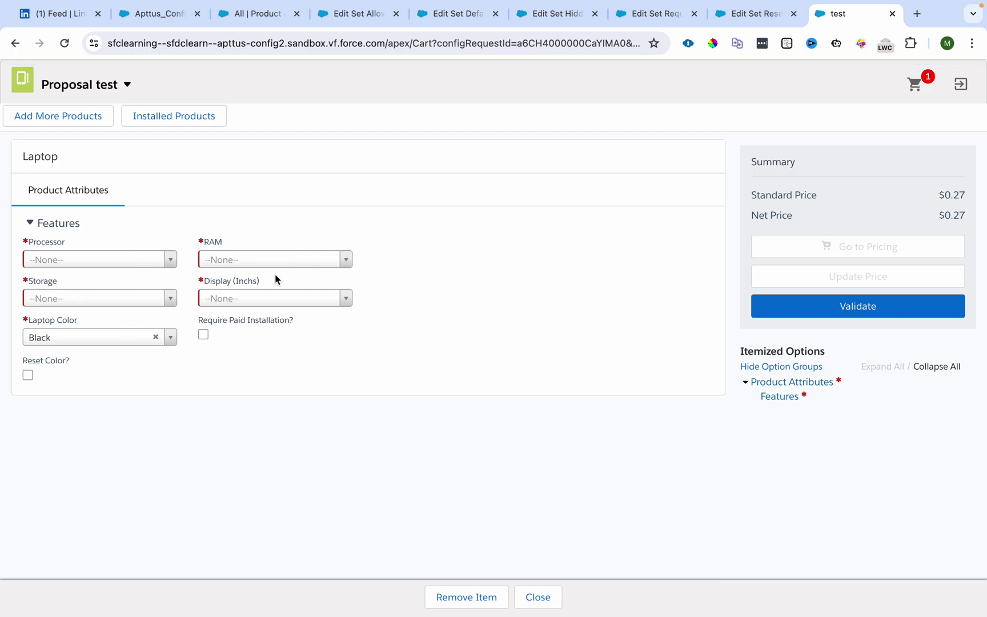
left_click(656, 17)
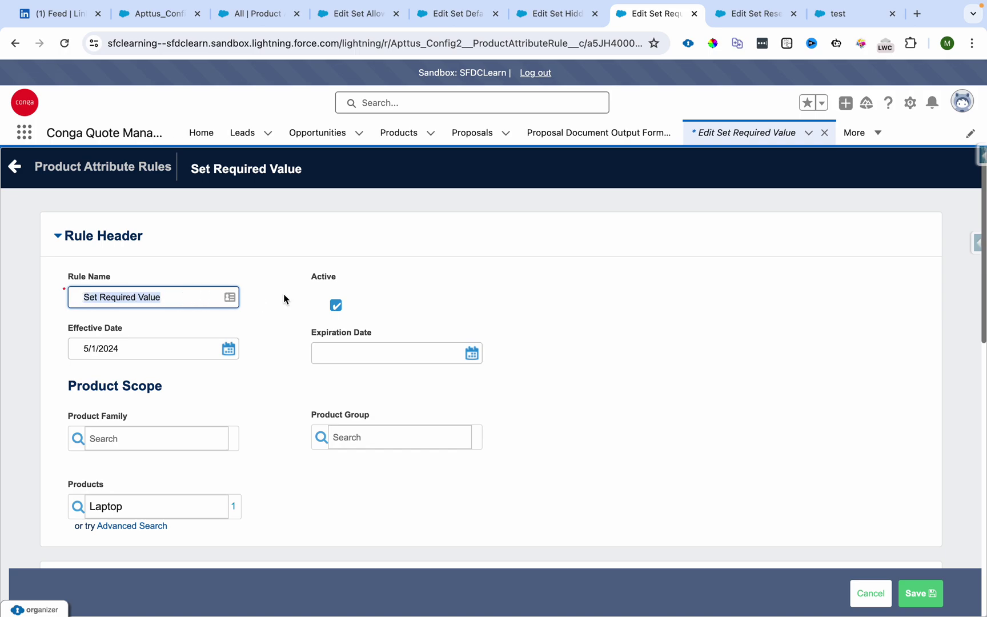
Save the Set Required Value rule and list all of its Required actions.
scroll(194, 357, "down", 2)
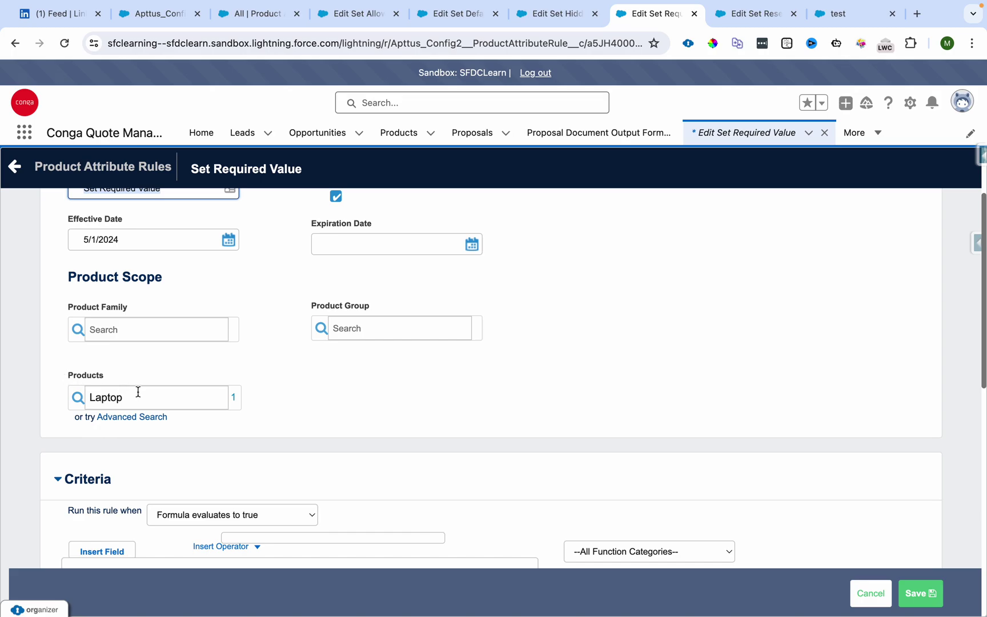
scroll(326, 394, "down", 10)
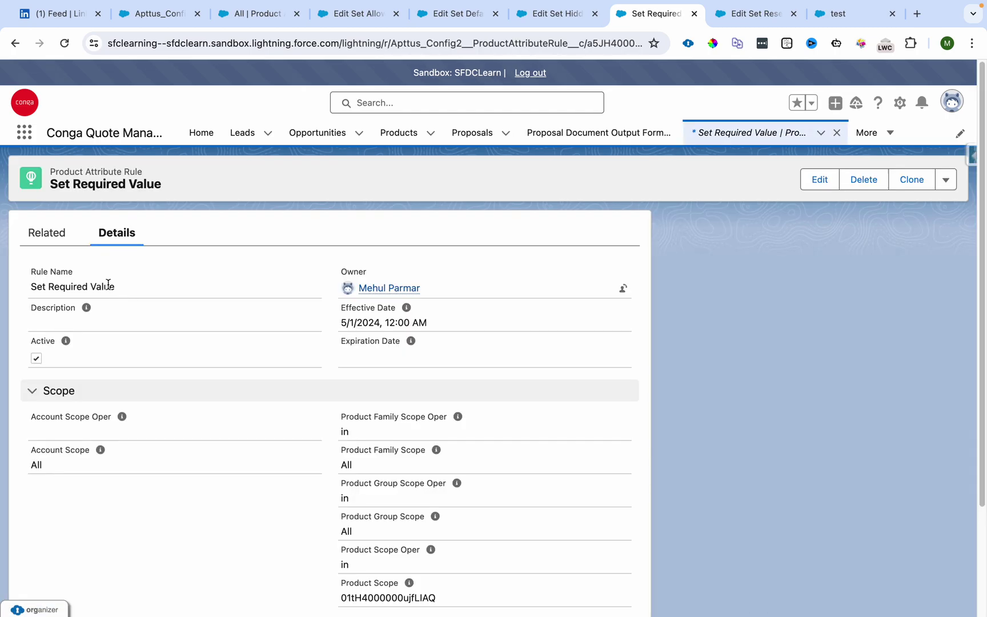
left_click(53, 244)
left_click(328, 446)
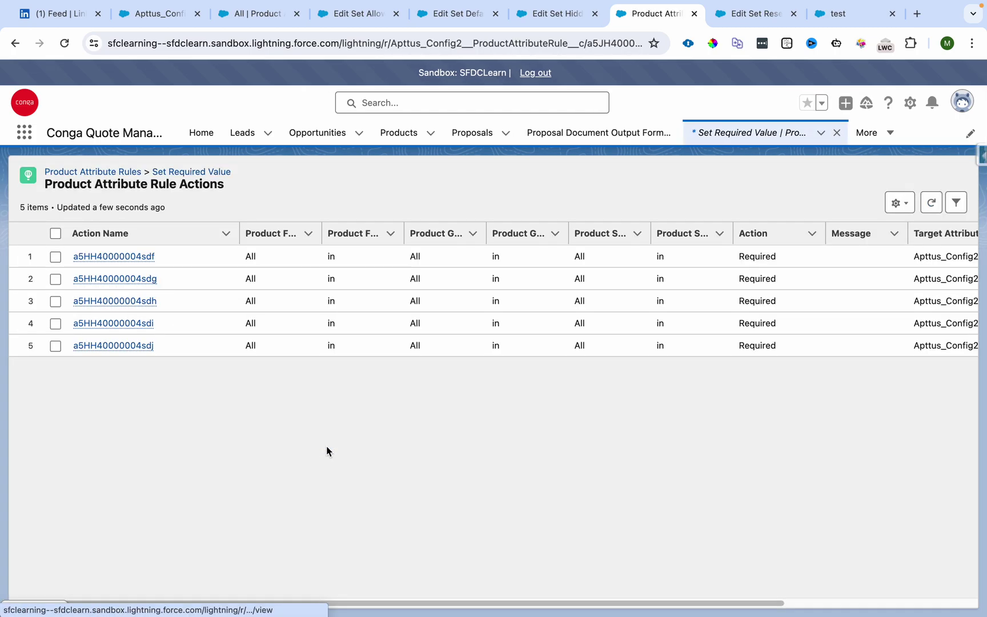
Check the RAM, Display and LaptopColor target attributes, then return to the Laptop cart.
scroll(846, 325, "right", 5)
left_click(880, 279)
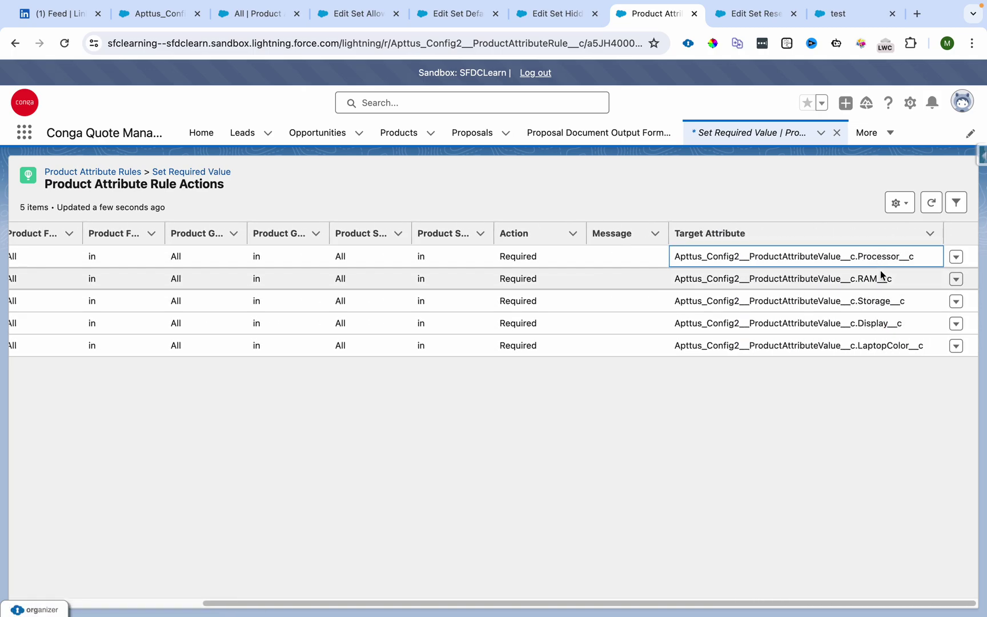
left_click(879, 327)
left_click(878, 345)
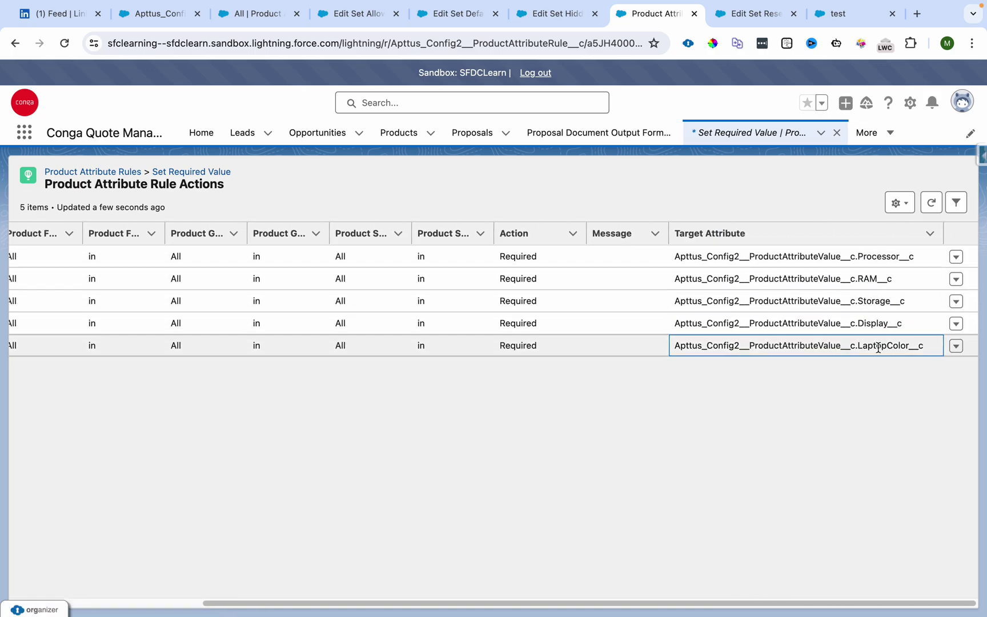
left_click(838, 13)
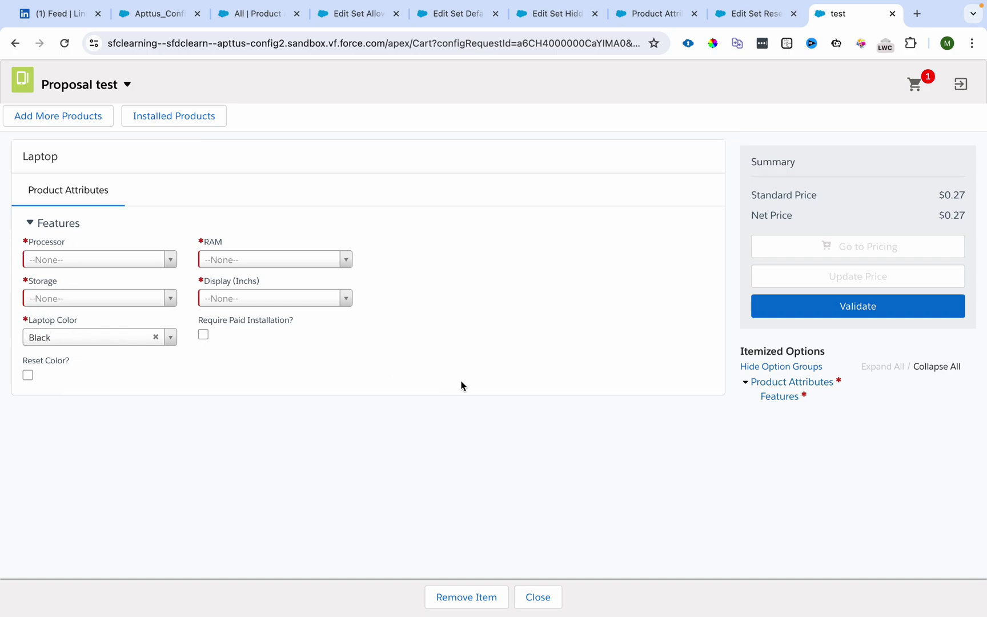
Close the rule actions list and save the Set Default Value rule.
left_click(741, 14)
left_click(656, 14)
middle_click(656, 14)
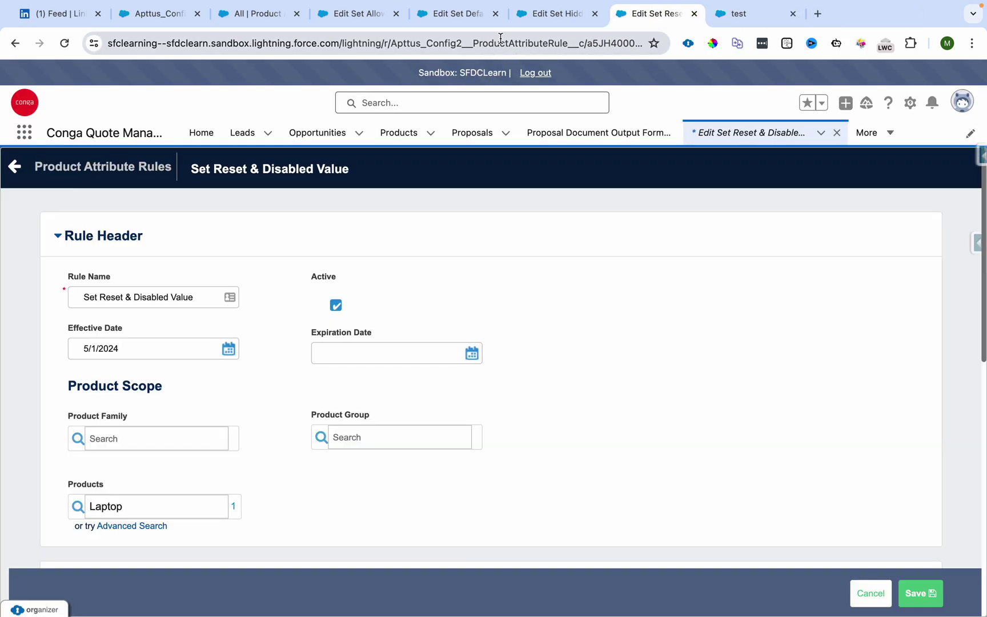
left_click(436, 16)
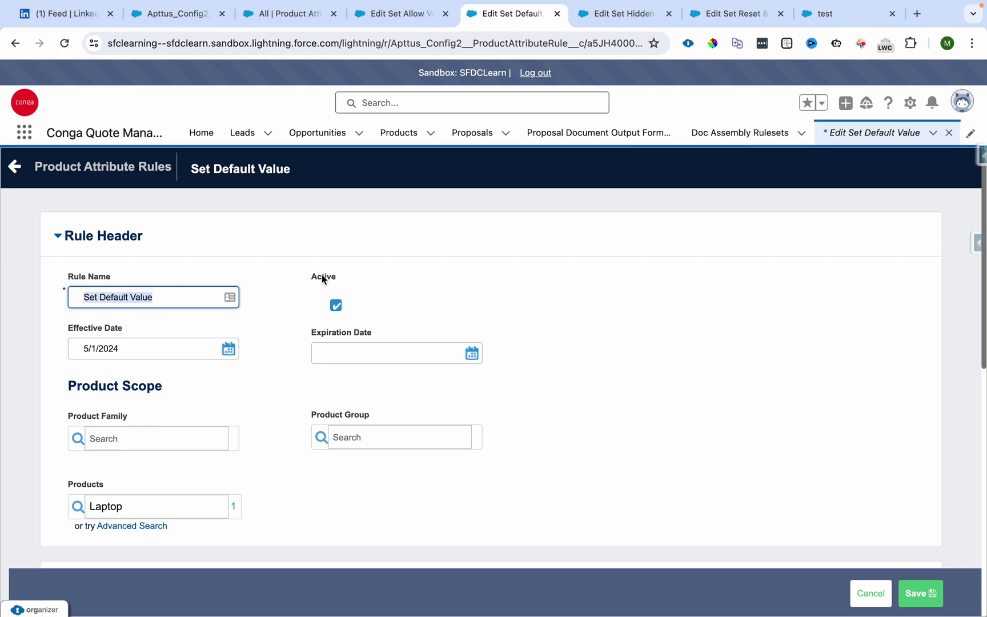
scroll(90, 486, "down", 10)
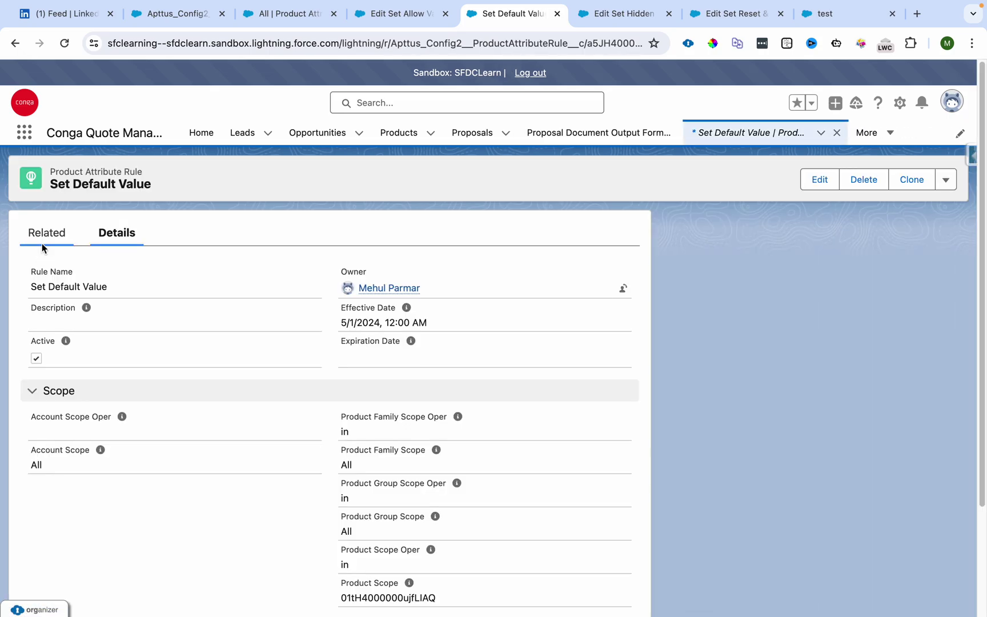
left_click(41, 244)
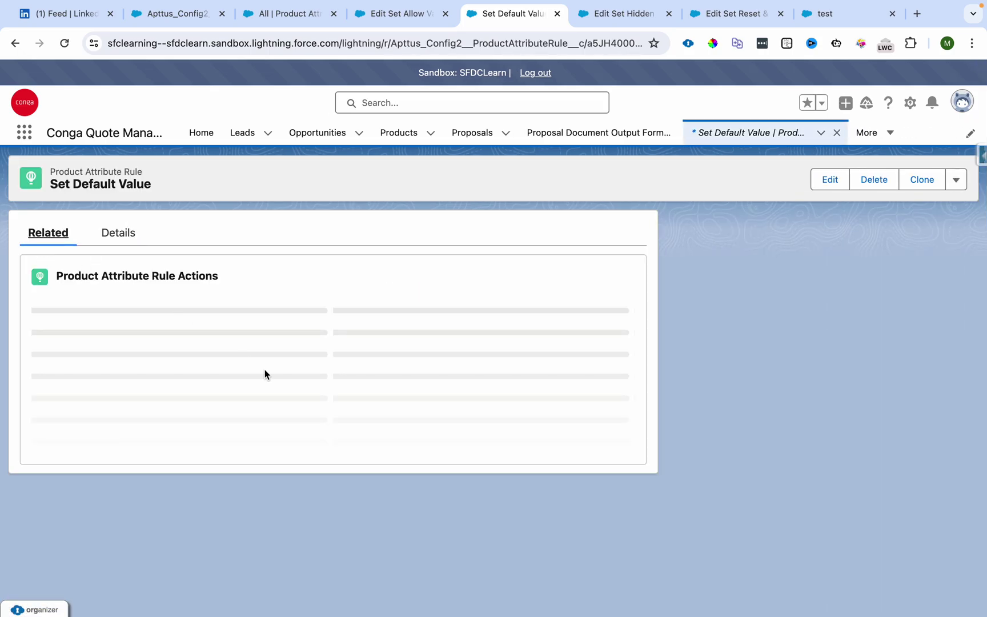
Confirm its LaptopColor default action, then return to the Laptop cart's Processor options.
left_click(314, 357)
scroll(850, 251, "right", 5)
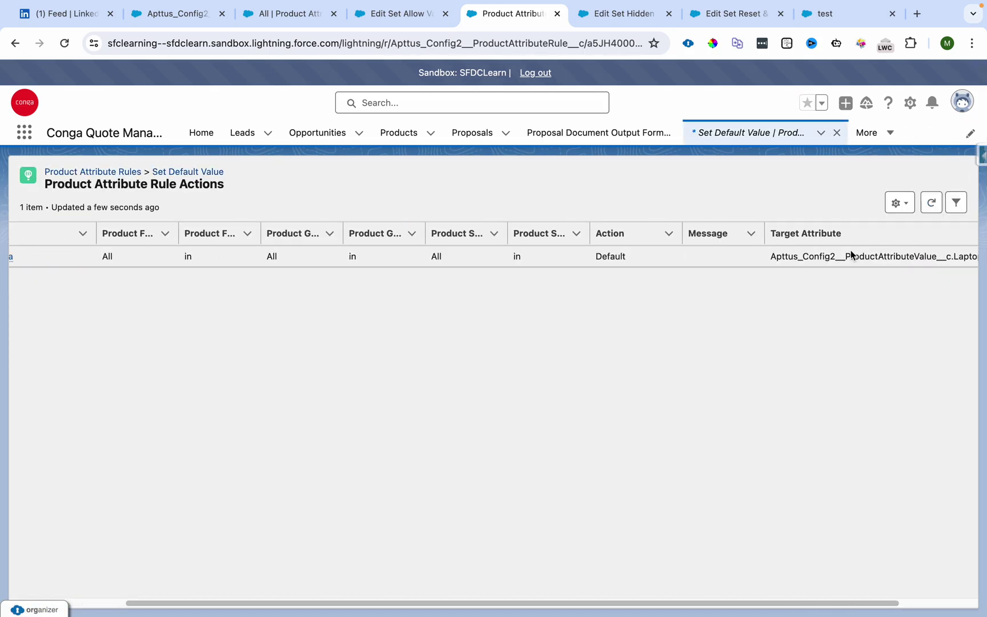
double_click(881, 257)
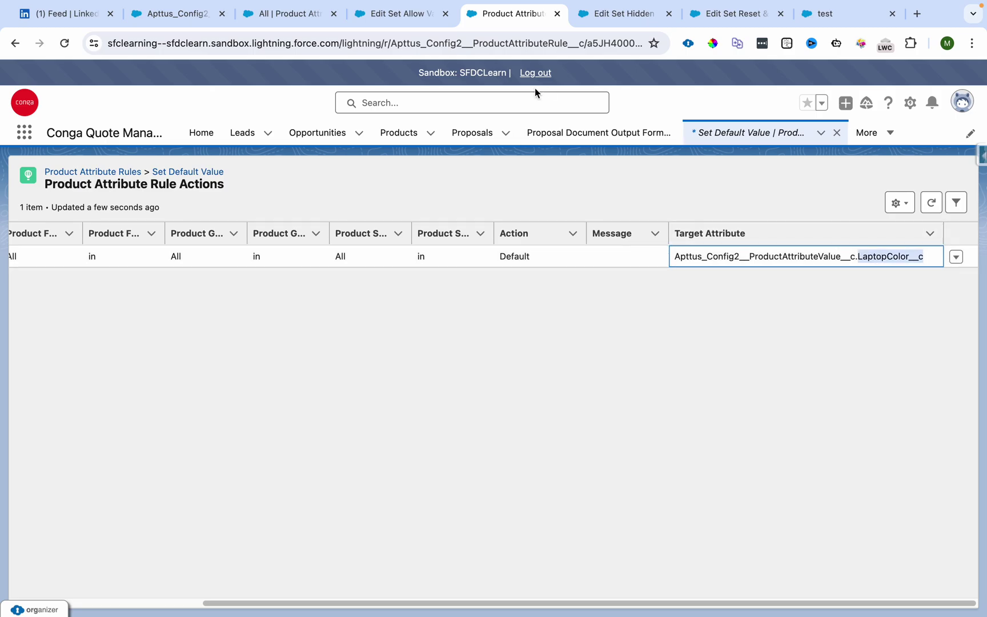
key("super+w")
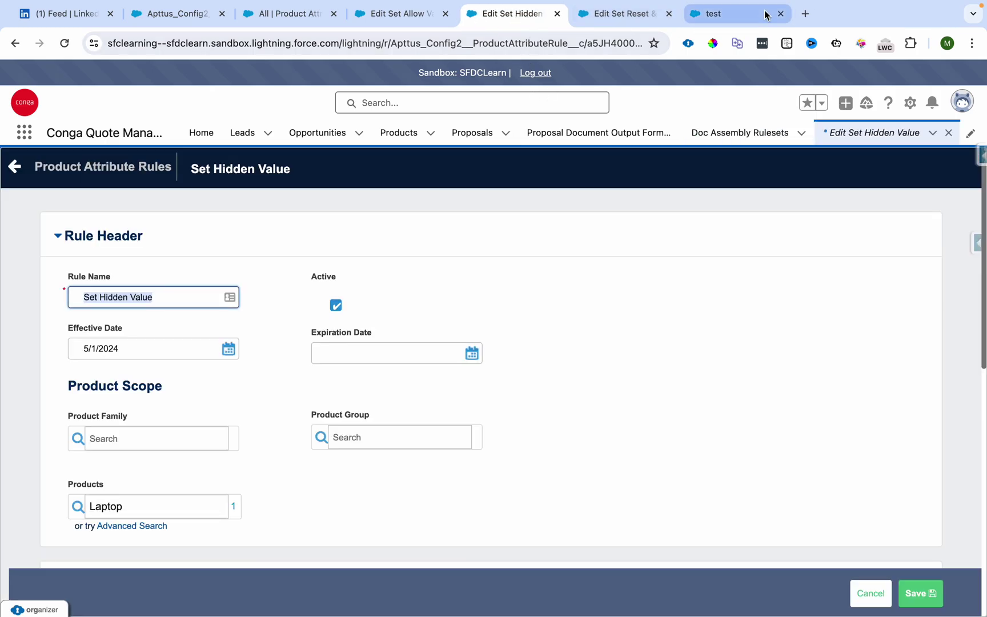
left_click(709, 15)
left_click(94, 260)
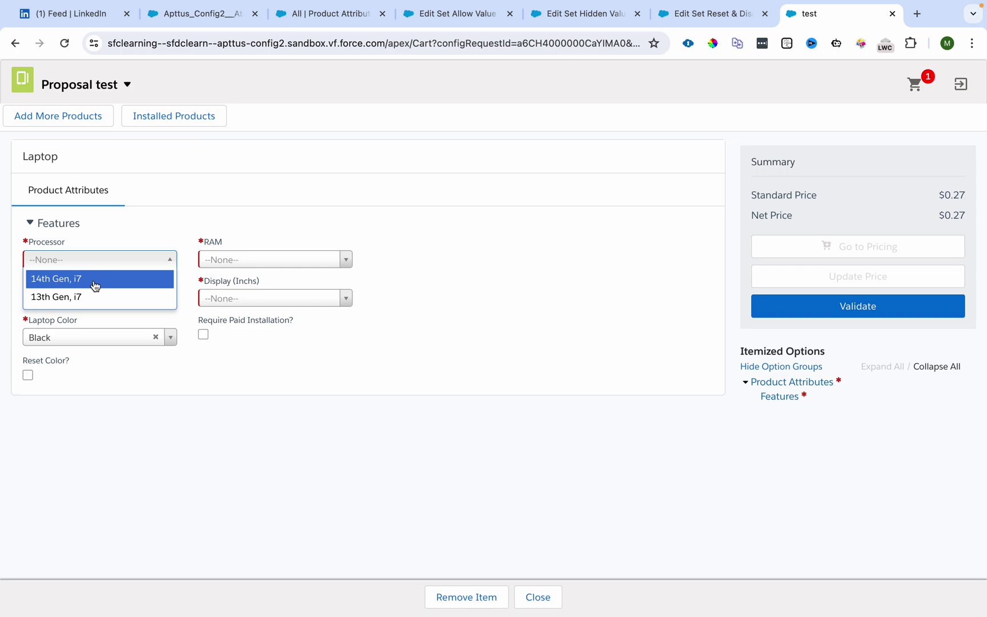
Close the Processor list and view the full range of RAM sizes.
left_click(295, 320)
left_click(227, 259)
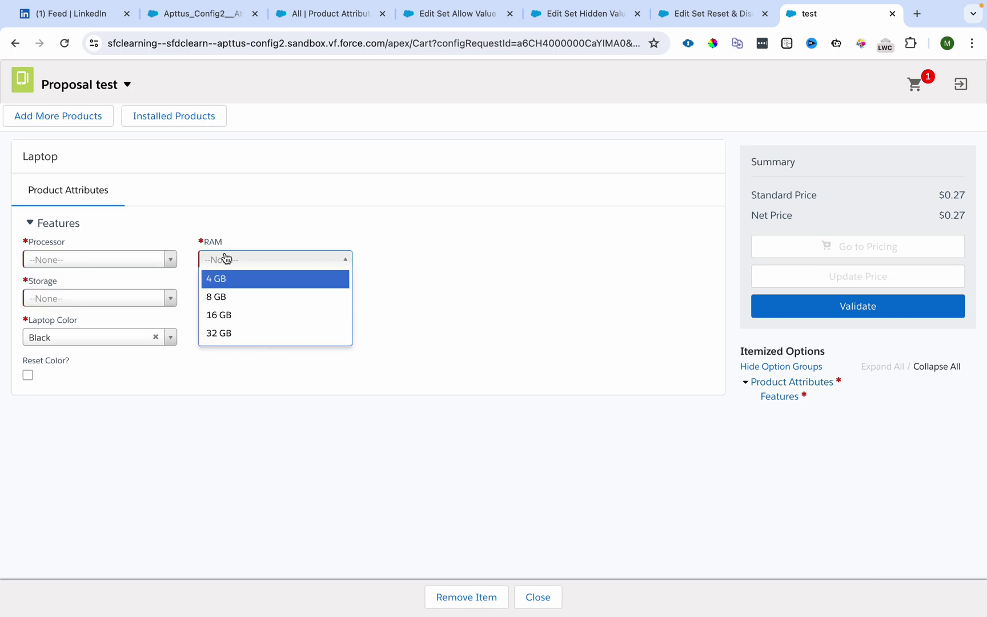
left_click(218, 486)
Choose 14th Gen, i7 to see RAM limited to 16 GB or 32 GB, then clear Processor.
left_click(100, 262)
left_click(92, 280)
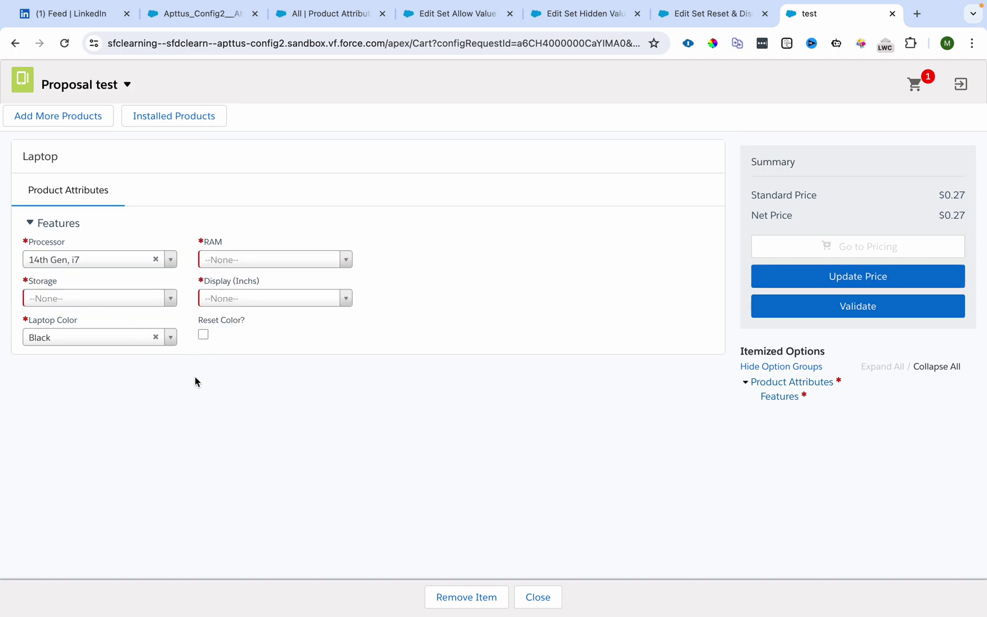
left_click(227, 264)
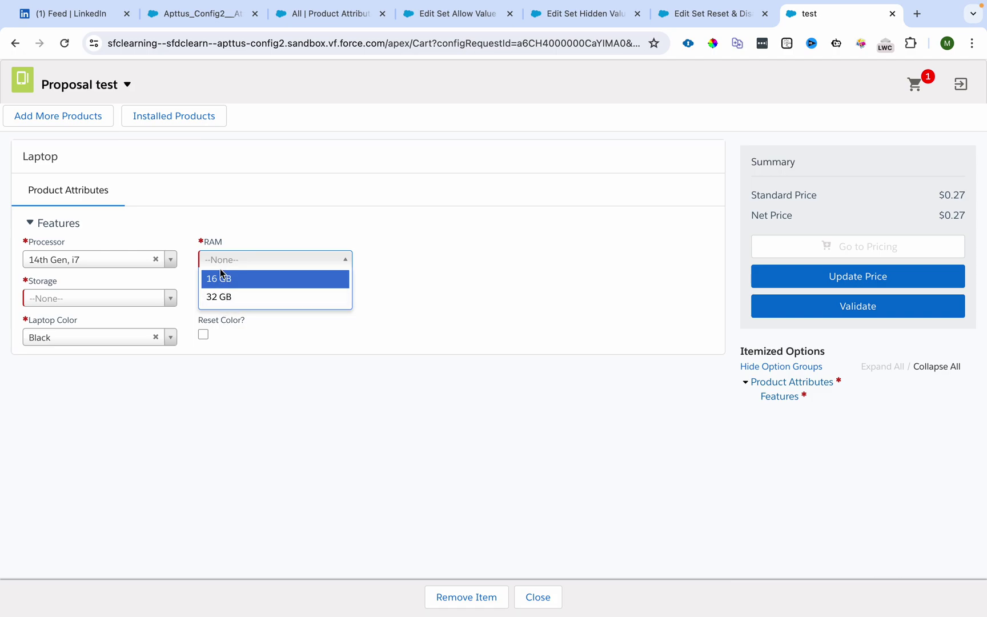
left_click(227, 373)
left_click(155, 259)
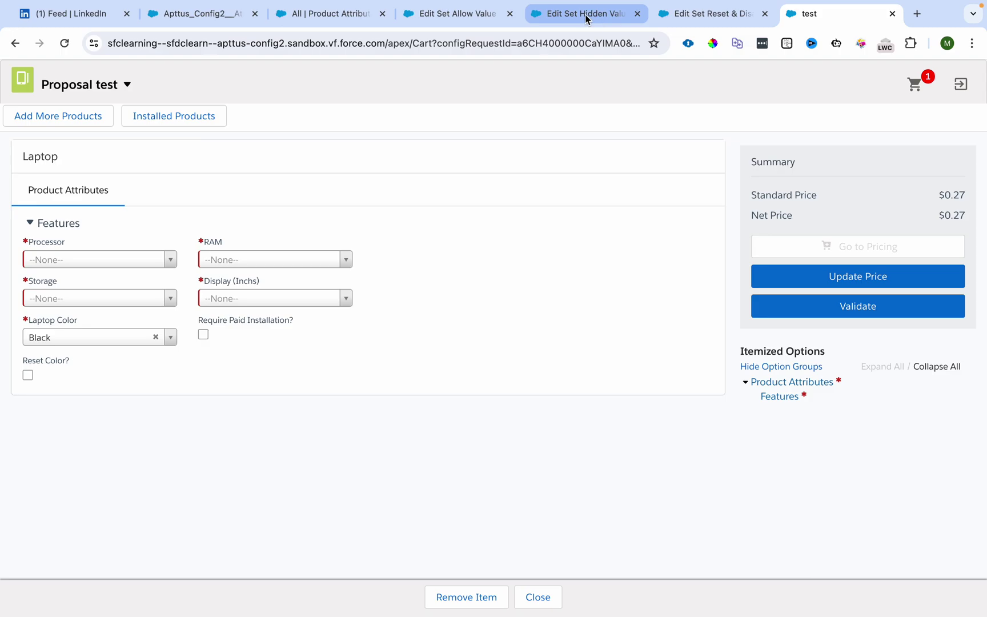
left_click(435, 14)
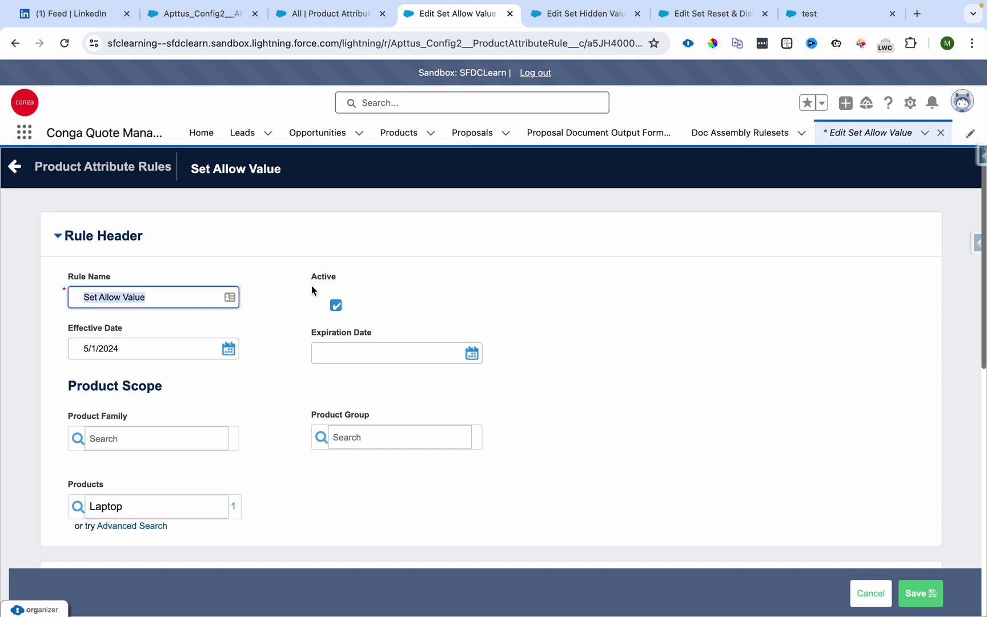
Review the Set Allow Value rule form and cancel without changes.
scroll(313, 290, "down", 2)
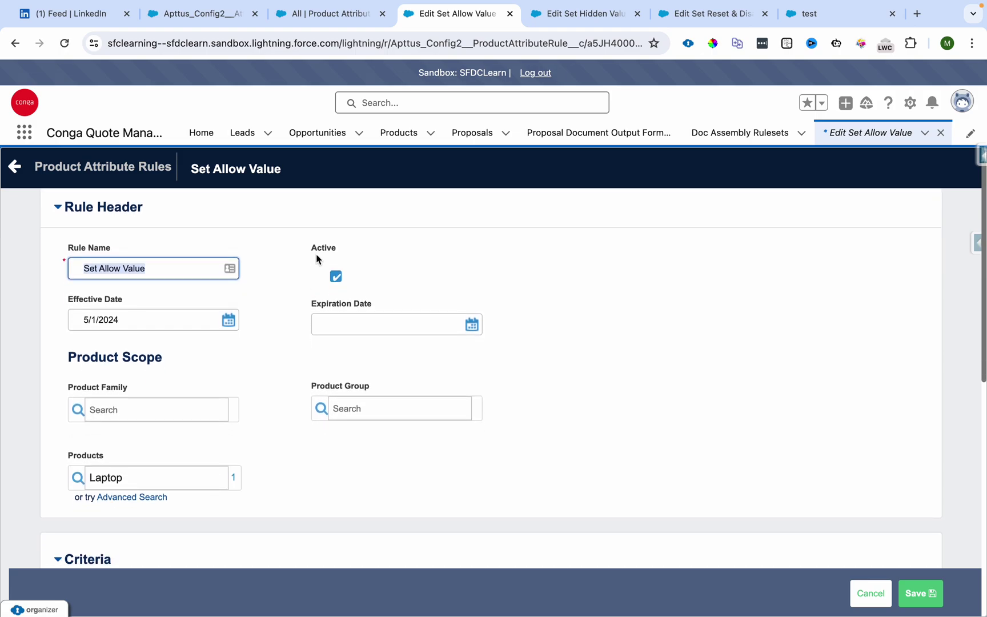
scroll(263, 444, "down", 10)
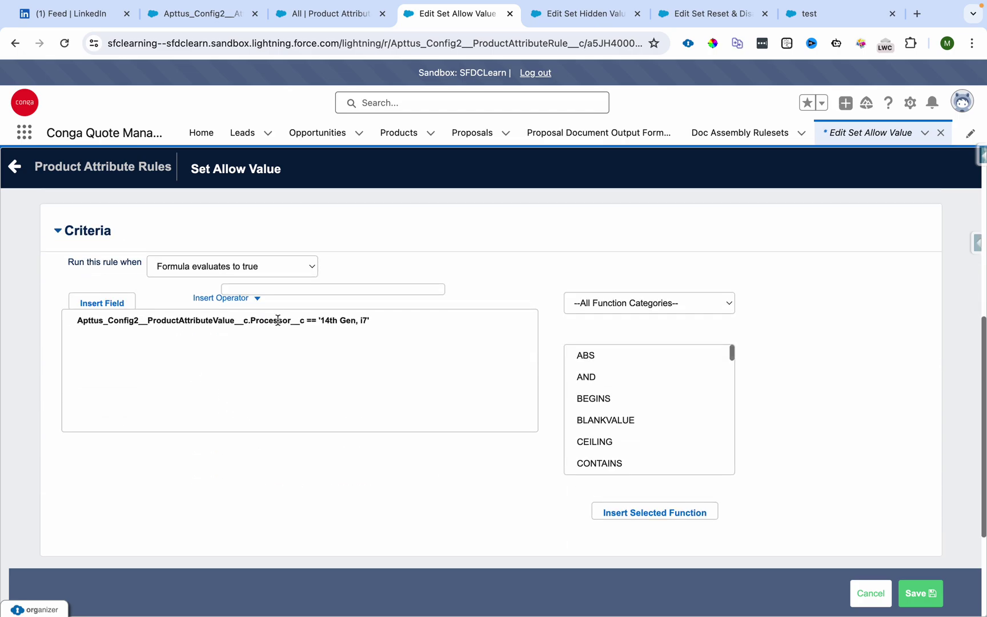
scroll(501, 273, "down", 3)
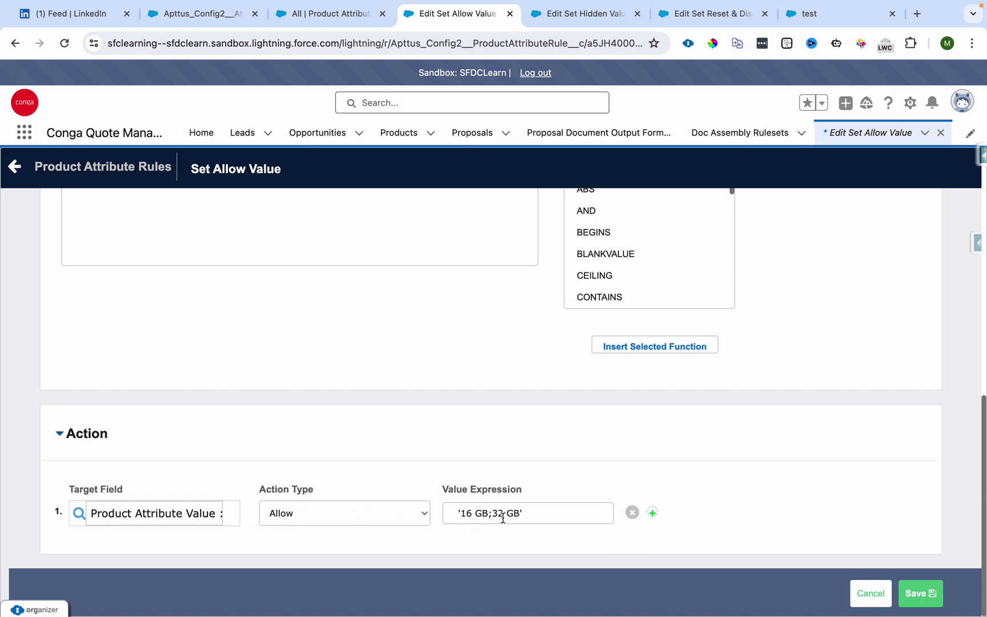
left_click(869, 598)
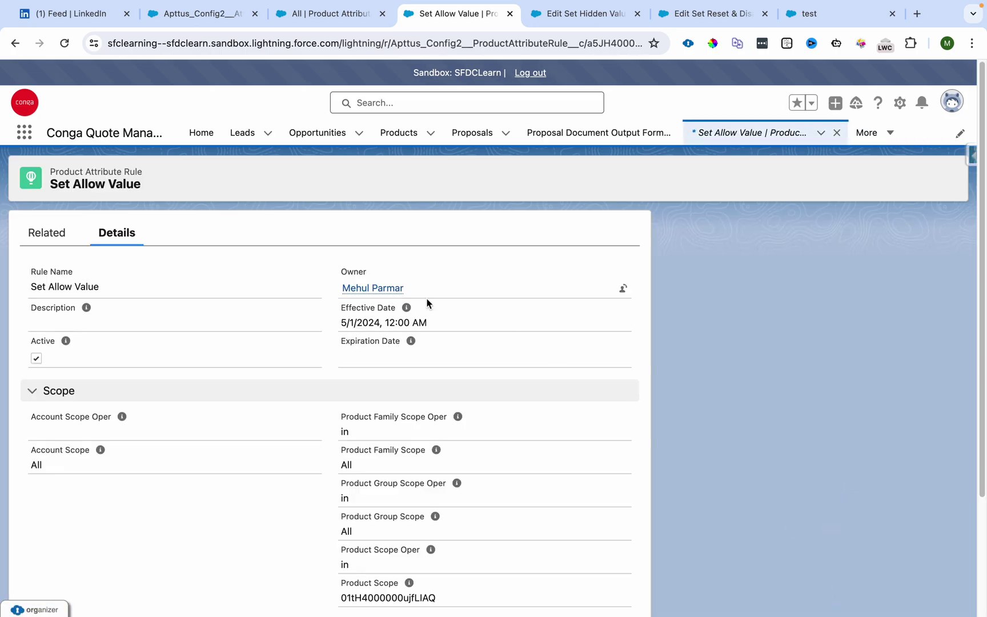
Open the rule's full action list and check its RAM target attribute.
left_click(53, 240)
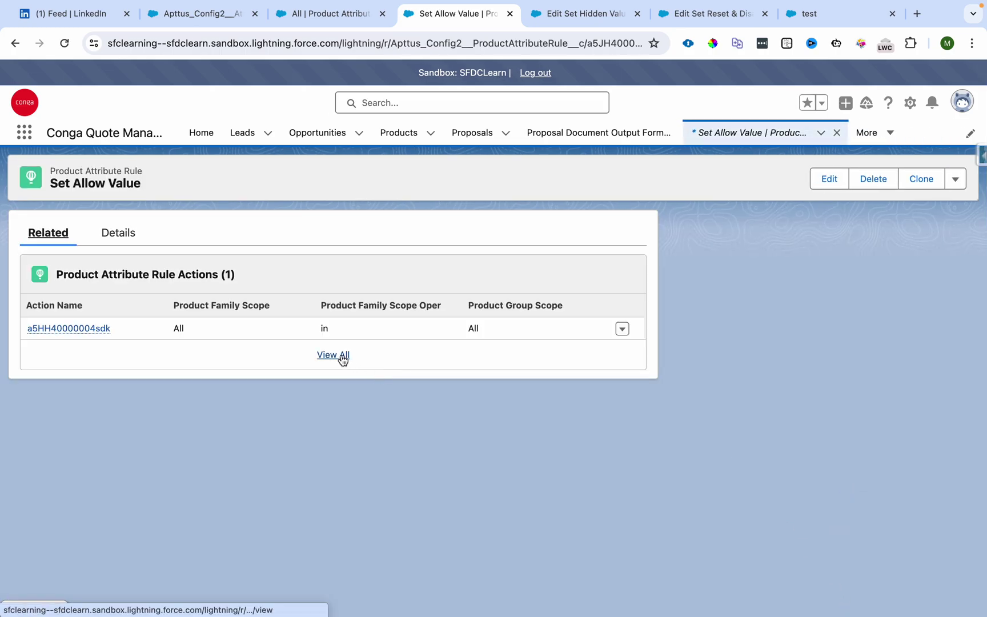
left_click(342, 358)
scroll(746, 322, "right", 5)
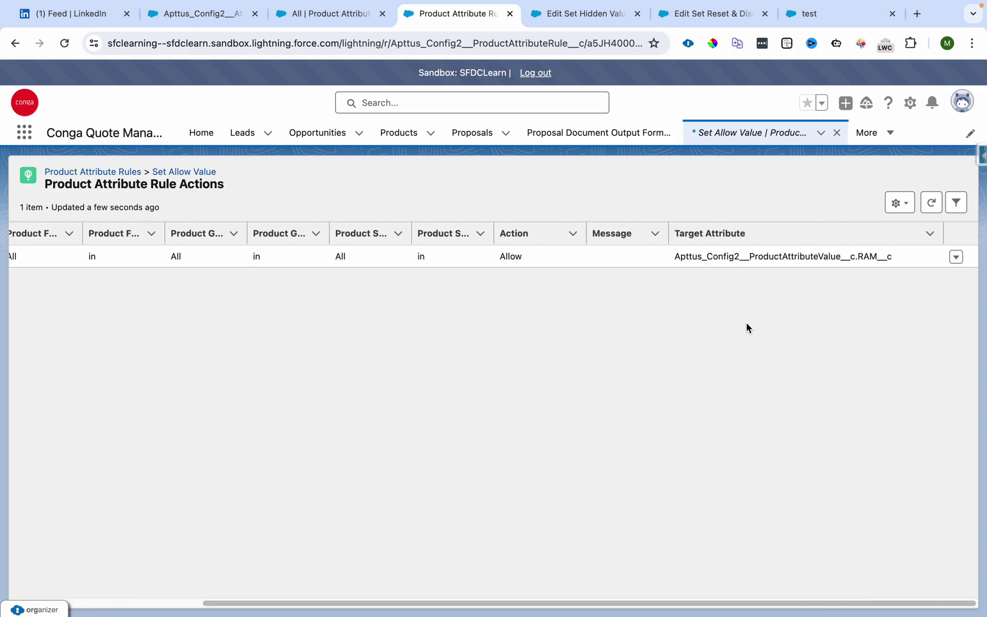
double_click(873, 256)
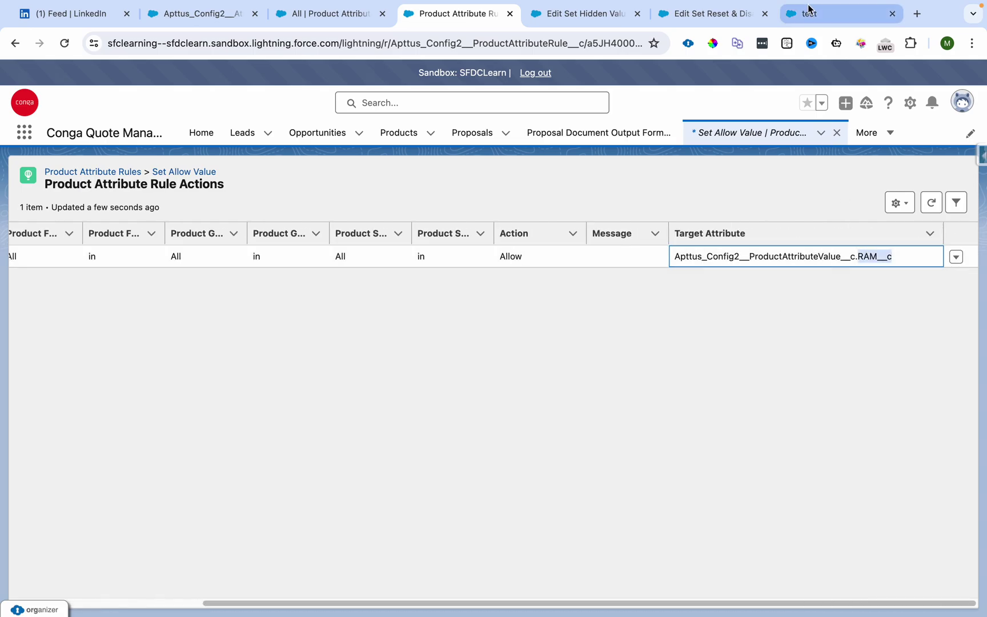
left_click(807, 13)
left_click(447, 13)
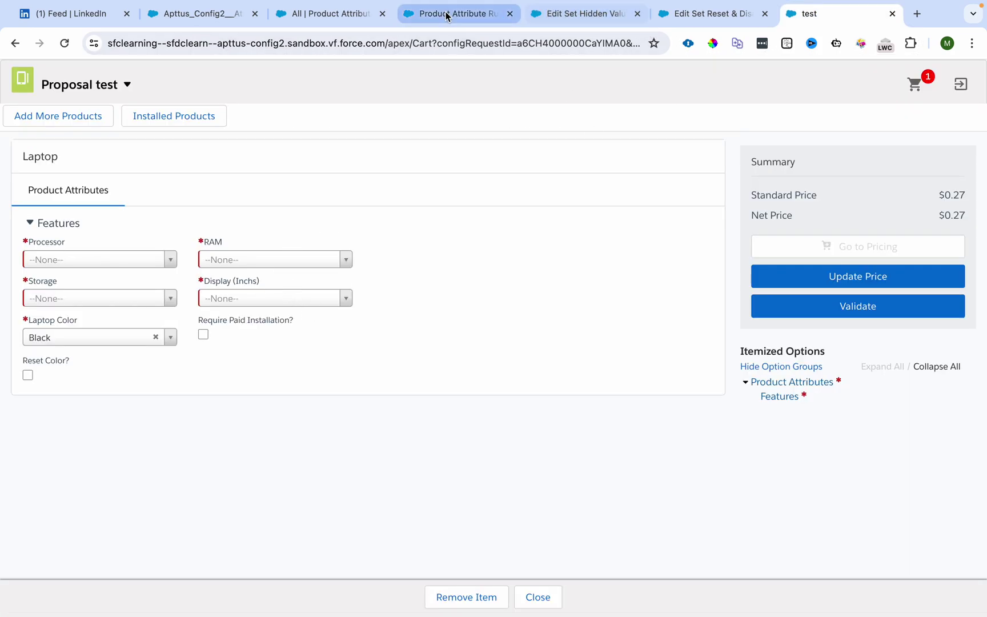
Close the actions tab and review the Set Hidden Value rule's Active setting and form.
key("ctrl+w")
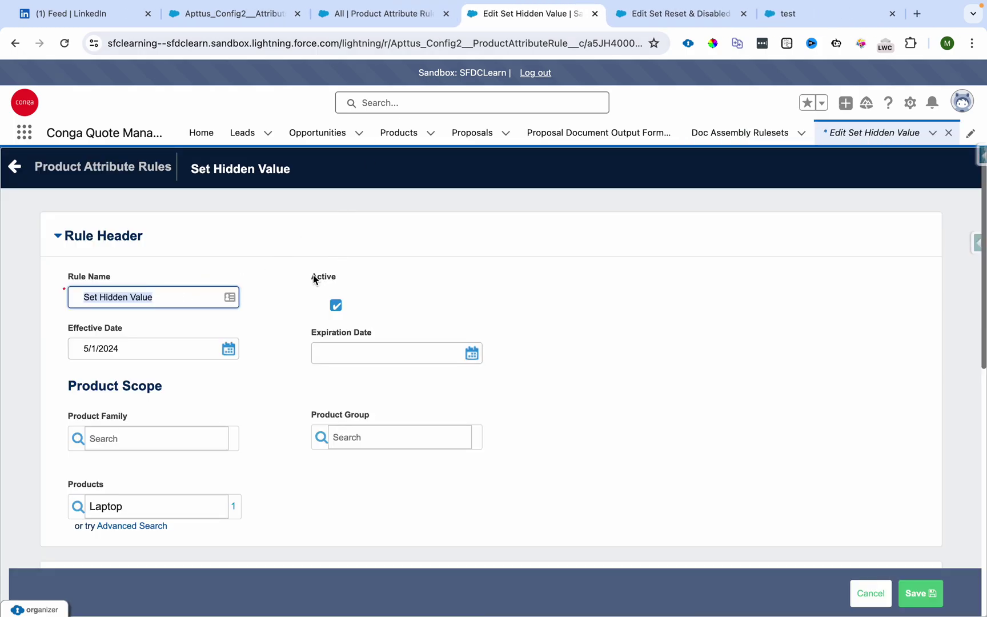
left_click_drag(313, 275, 323, 278)
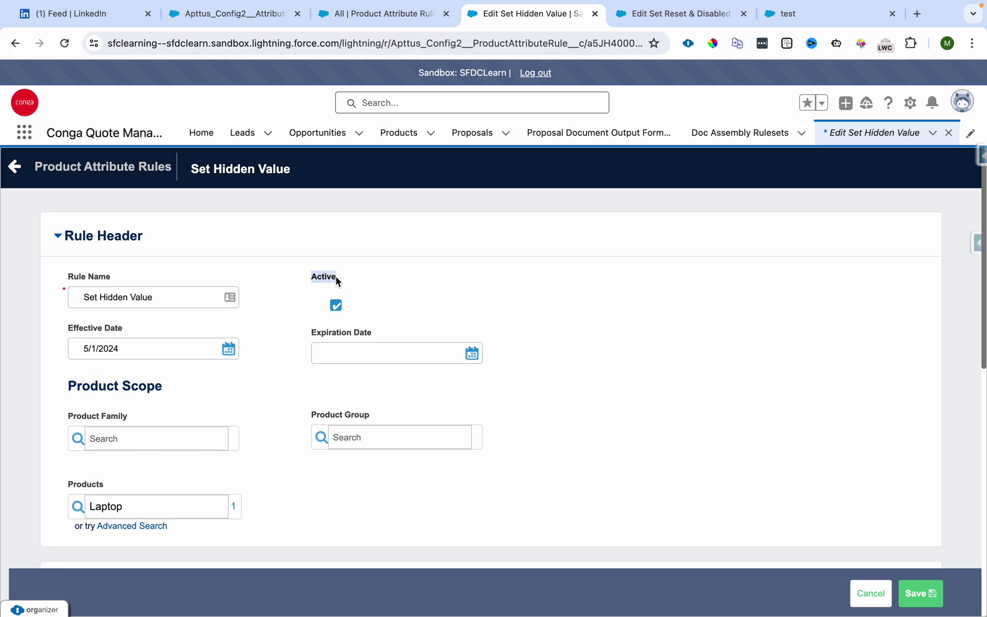
scroll(337, 276, "down", 3)
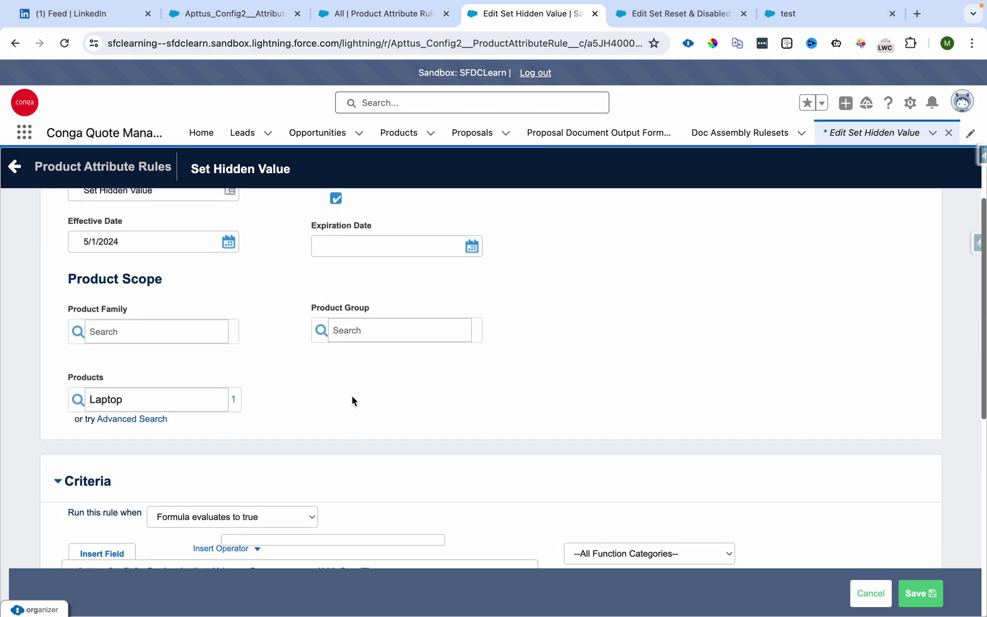
scroll(342, 396, "down", 5)
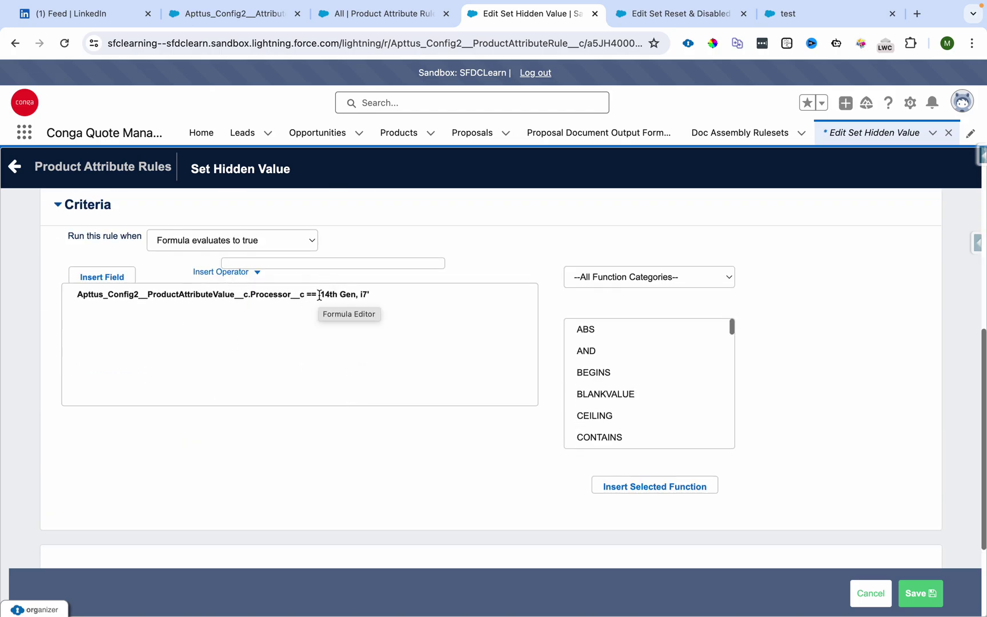
scroll(604, 247, "down", 1)
scroll(604, 247, "down", 2)
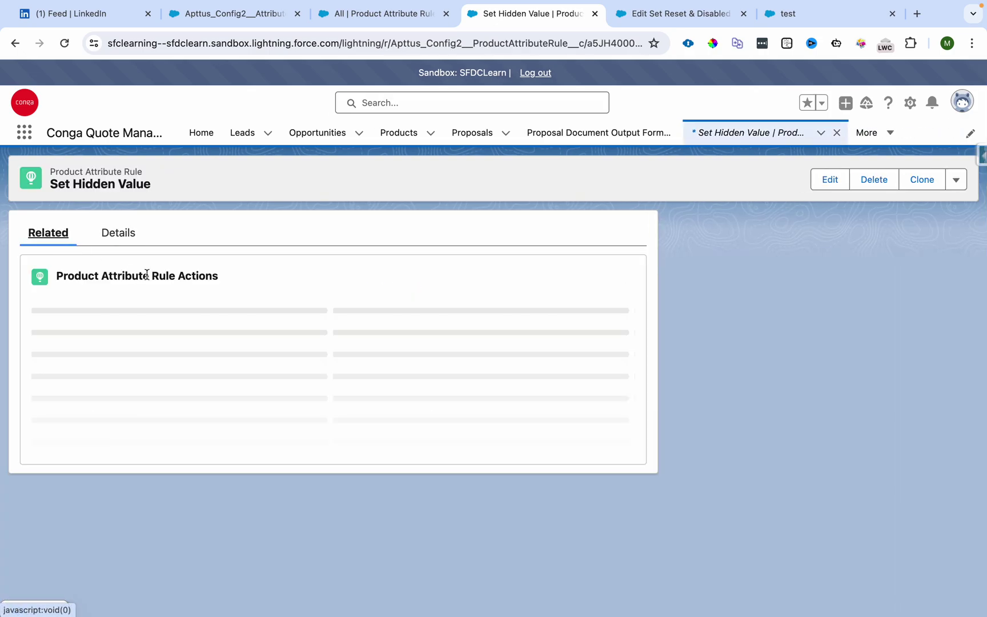
List its single Hidden action on RequirePaidInstal…, then return to the Proposal test cart.
left_click(337, 356)
scroll(935, 271, "right", 5)
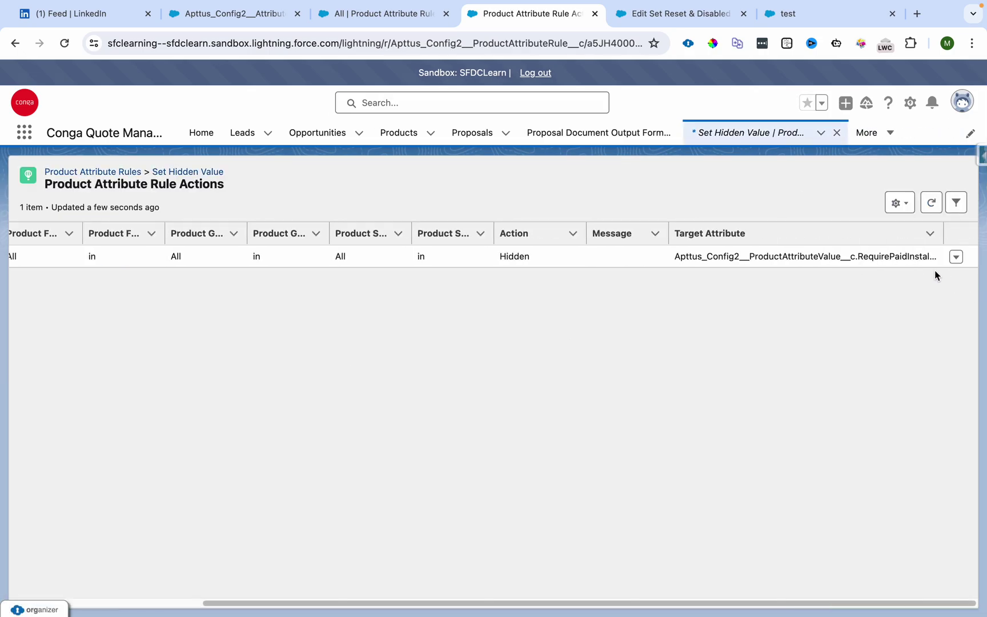
left_click(788, 13)
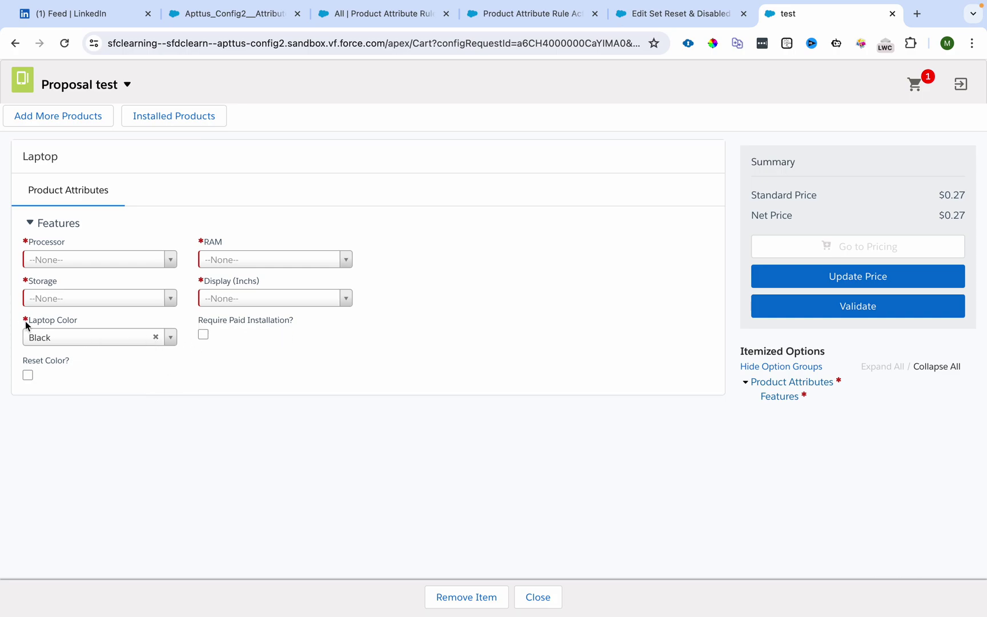
Clear Laptop Color and tick Reset Color so it reverts to Black.
left_click(155, 337)
left_click(28, 375)
left_click_drag(195, 315, 312, 321)
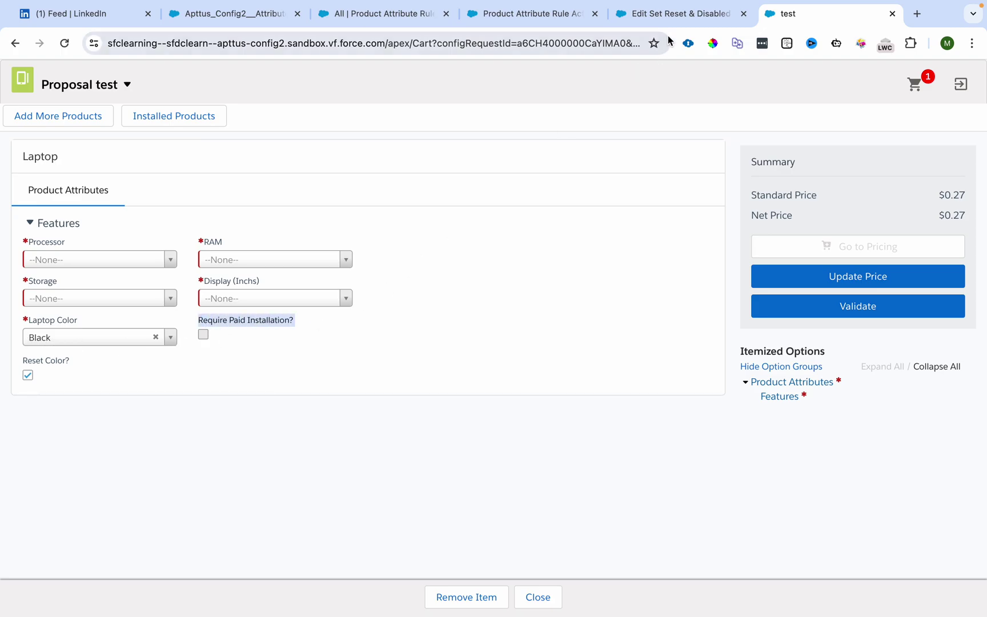
left_click(674, 18)
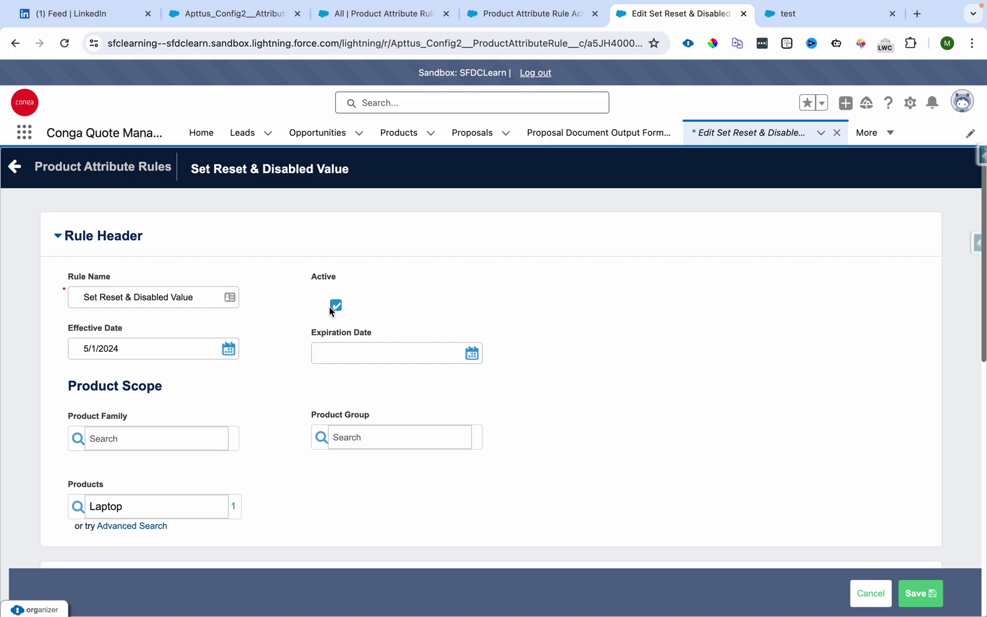
Review the Criteria and Action sections of the Set Reset & Disabled Value rule.
scroll(329, 306, "down", 10)
scroll(391, 405, "down", 2)
scroll(320, 447, "up", 5)
scroll(227, 448, "down", 1)
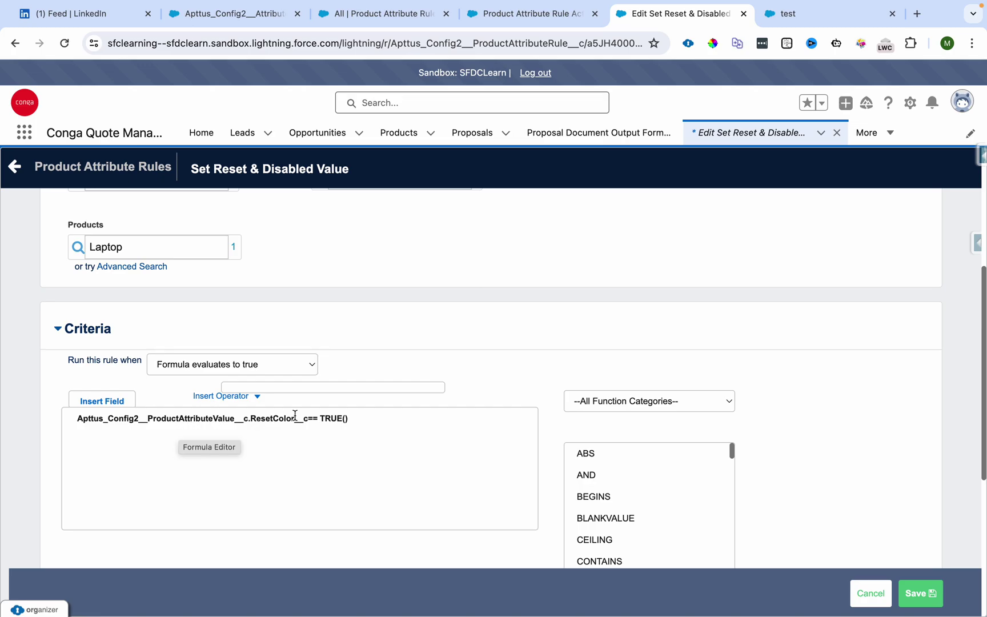
scroll(417, 352, "down", 5)
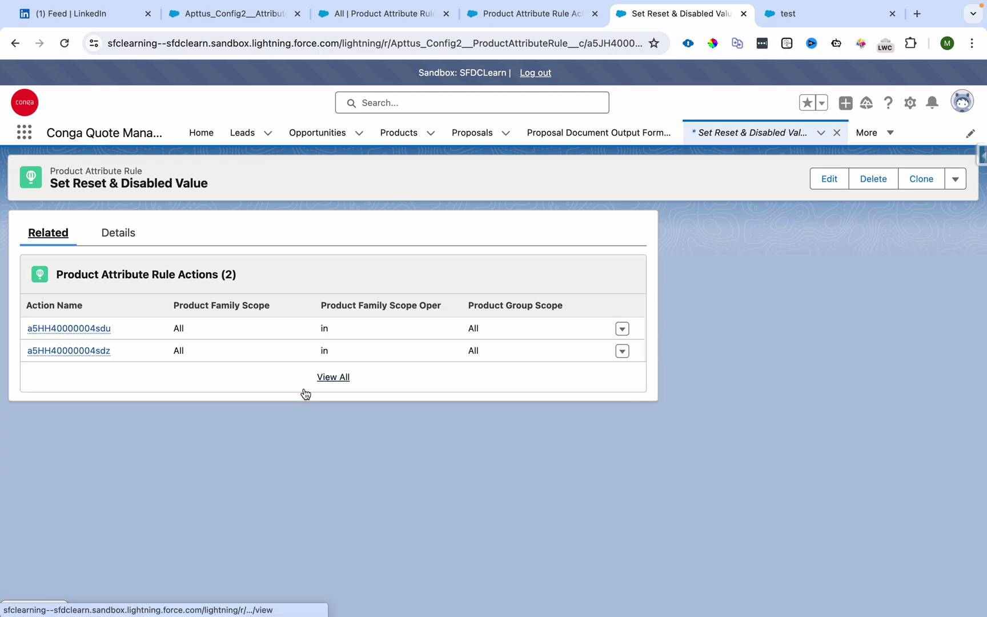
List its actions: Reset on LaptopColor and Disabled on RequirePaidInstal….
left_click(338, 378)
scroll(880, 286, "right", 5)
double_click(889, 256)
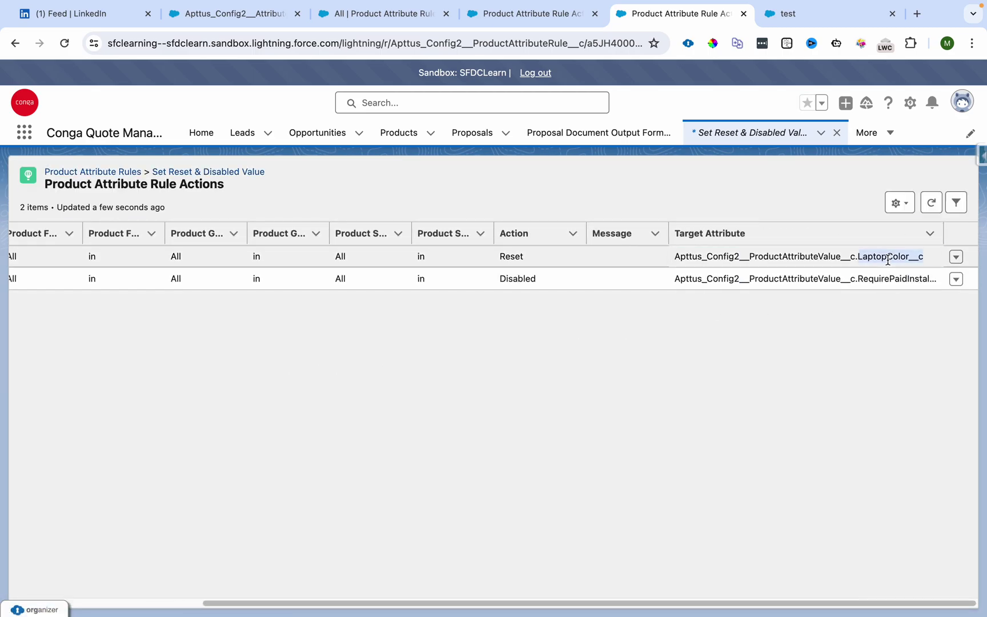
double_click(893, 278)
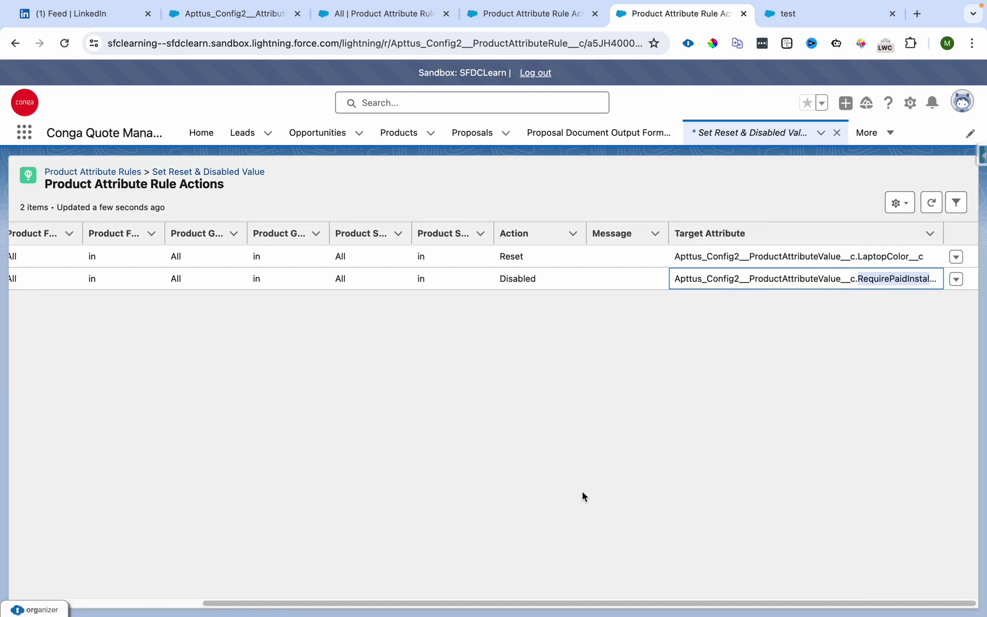